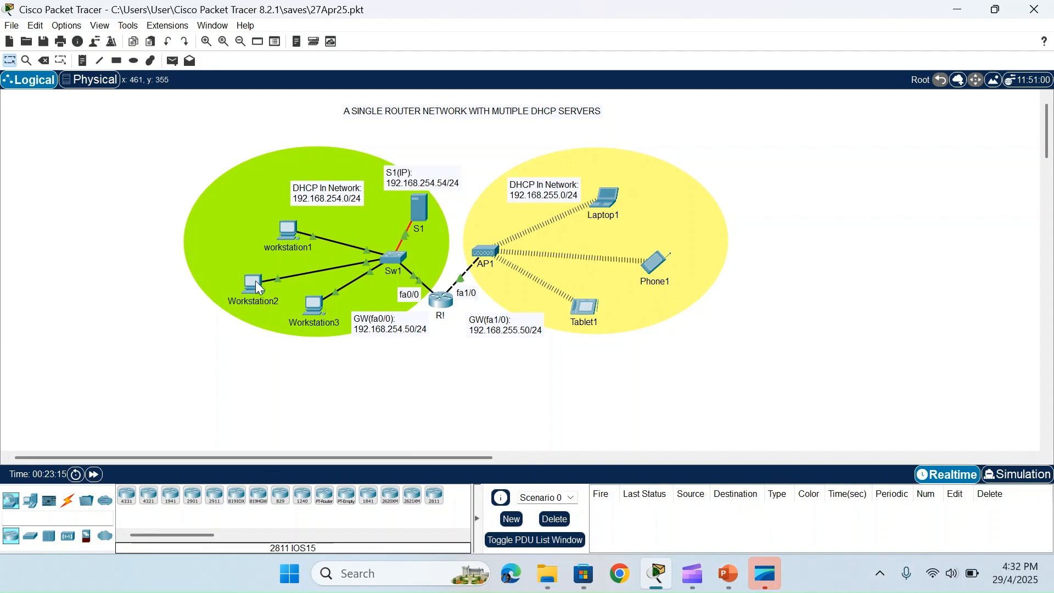
Switch workstation1's IPv4 configuration on FastEthernet0 from static to DHCP.
{"action": "left_click", "coordinate": [289, 227]}
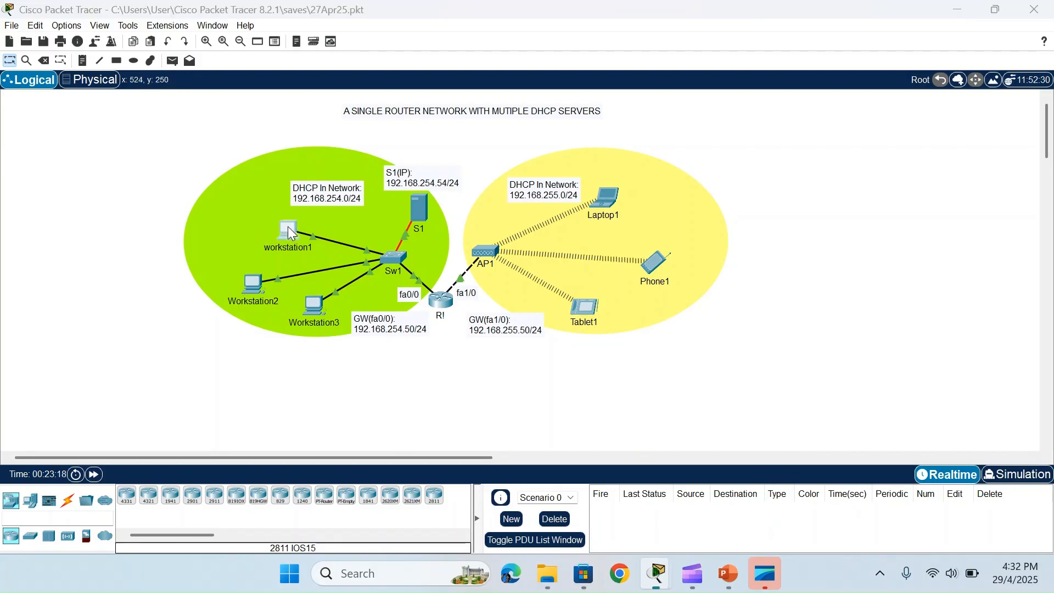
{"action": "left_click", "coordinate": [484, 40]}
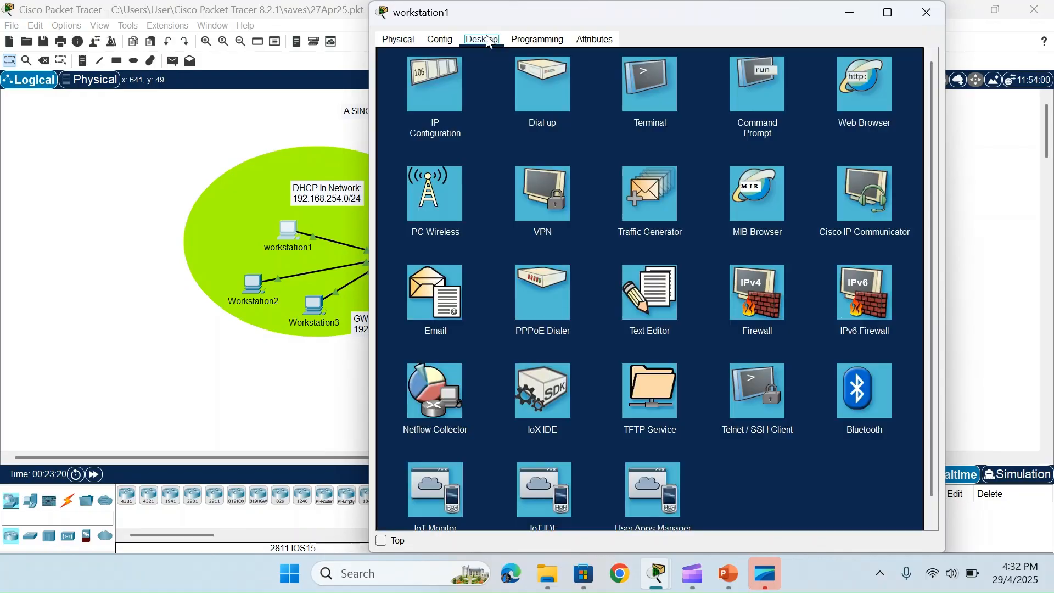
{"action": "left_click", "coordinate": [433, 93]}
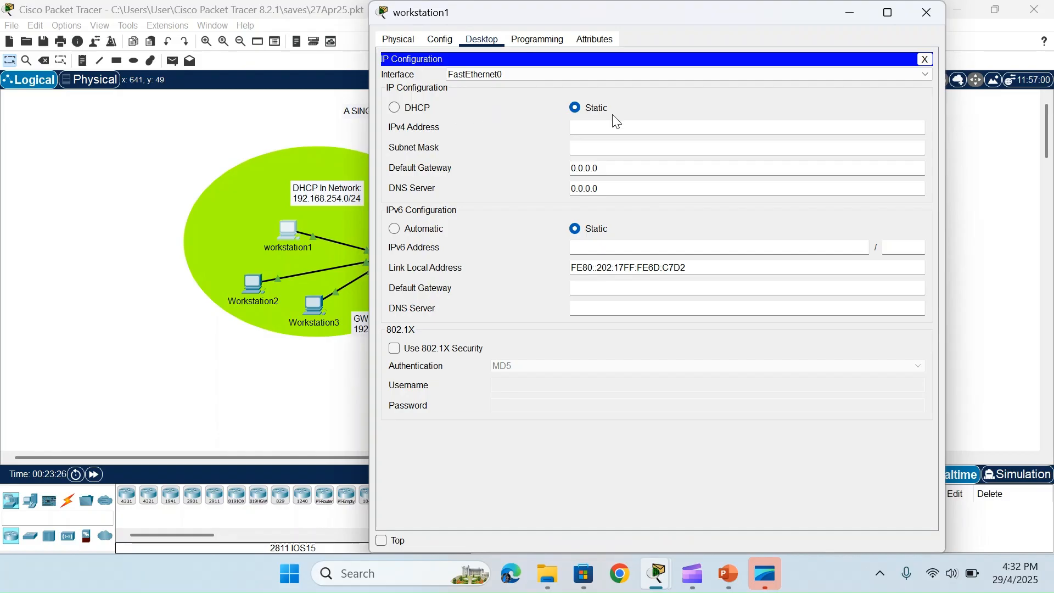
{"action": "left_click", "coordinate": [400, 109]}
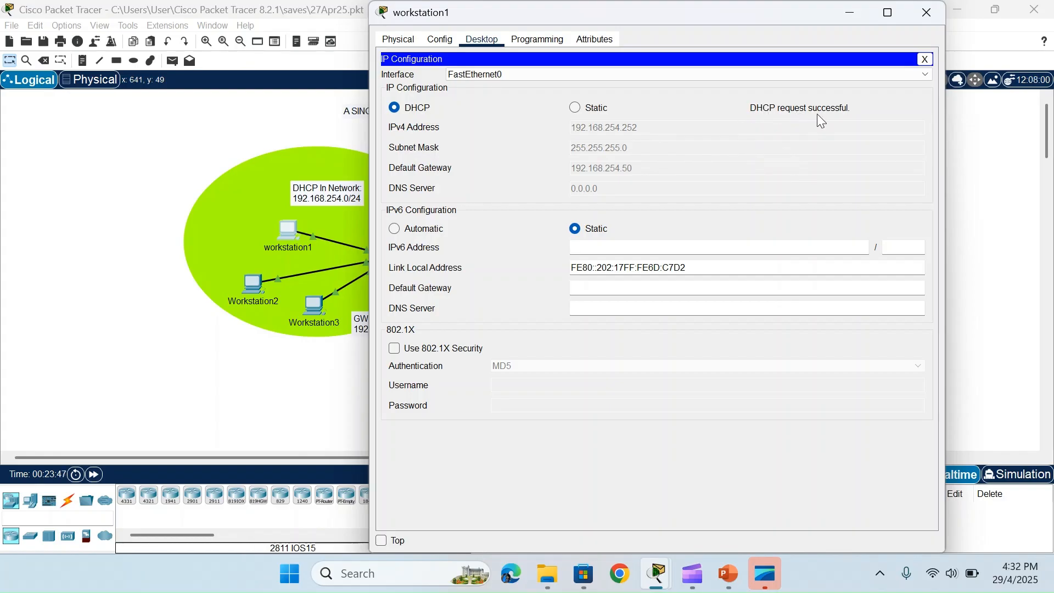
{"action": "left_click", "coordinate": [923, 11]}
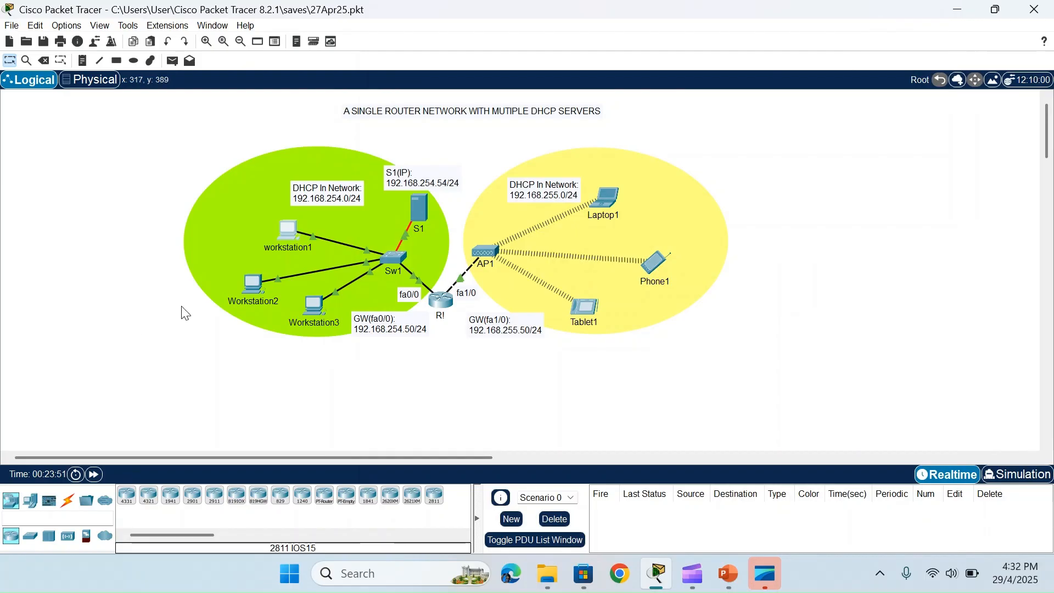
Set Workstation2 to obtain its IPv4 configuration on FastEthernet0 through DHCP.
{"action": "left_click", "coordinate": [256, 285]}
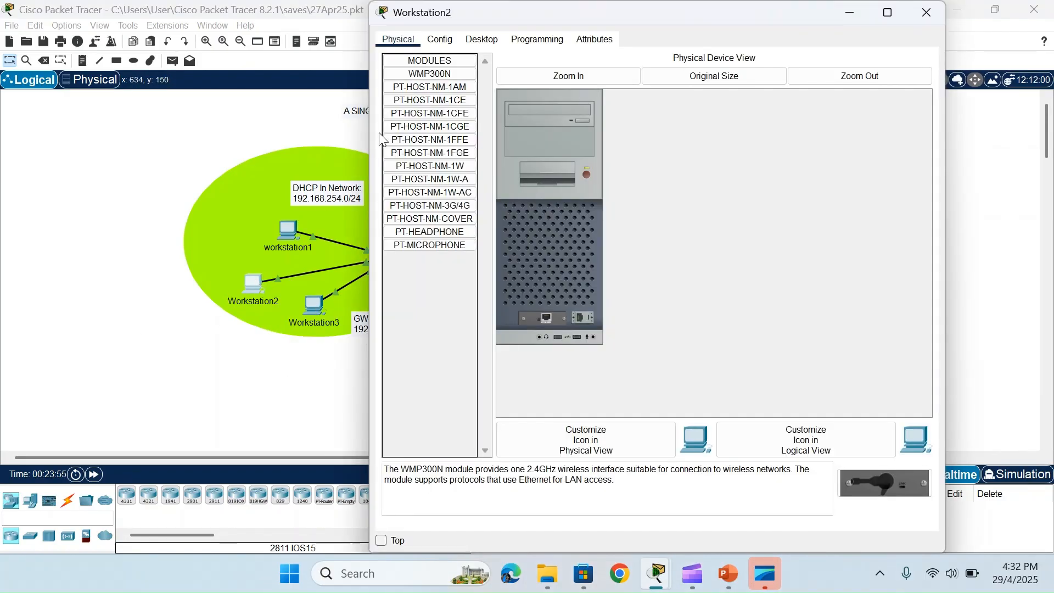
{"action": "left_click", "coordinate": [481, 39]}
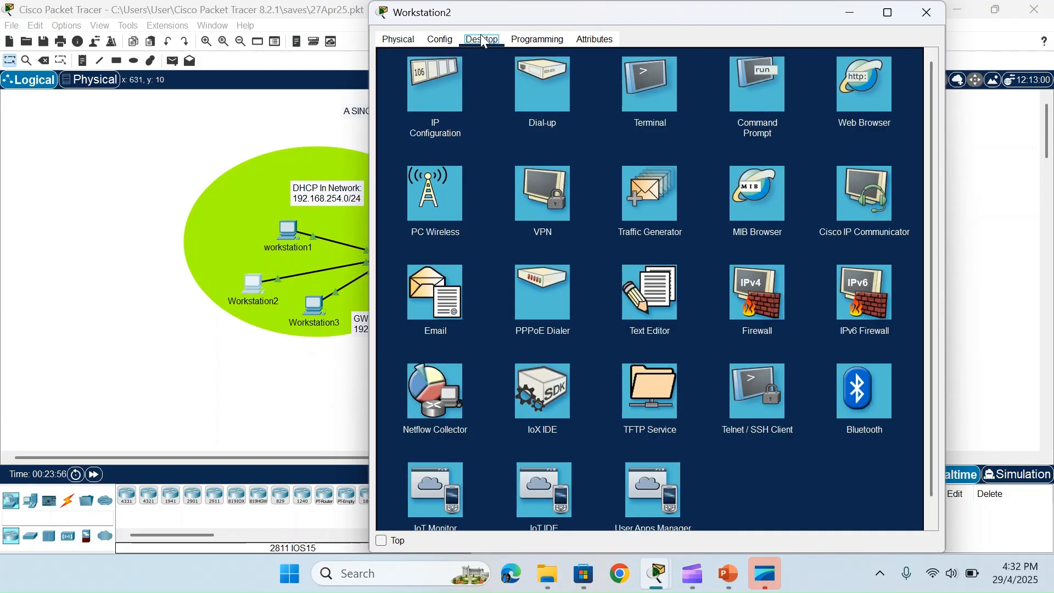
{"action": "left_click", "coordinate": [433, 92]}
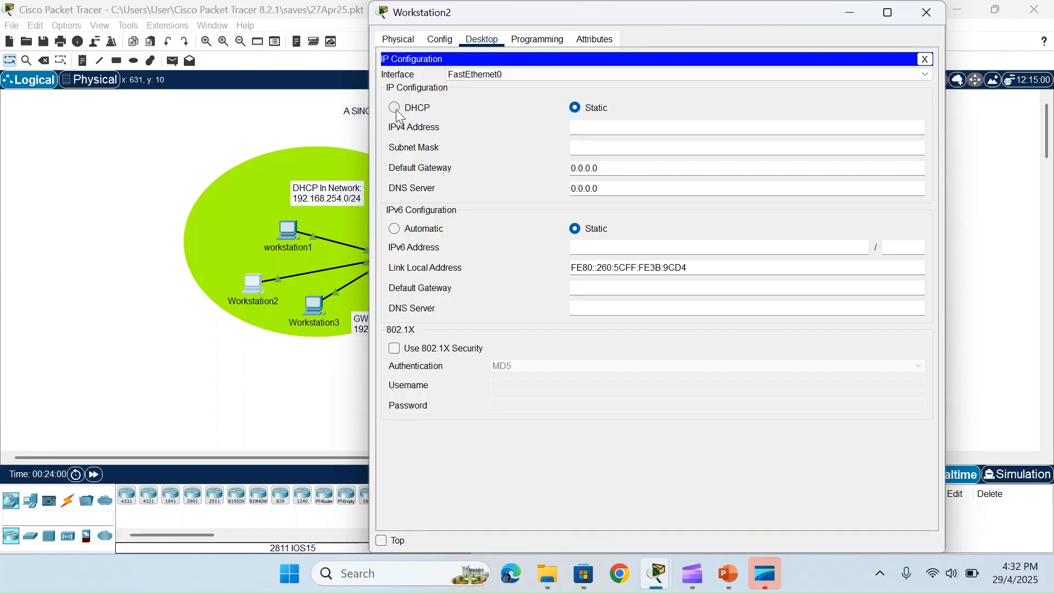
{"action": "left_click", "coordinate": [397, 112]}
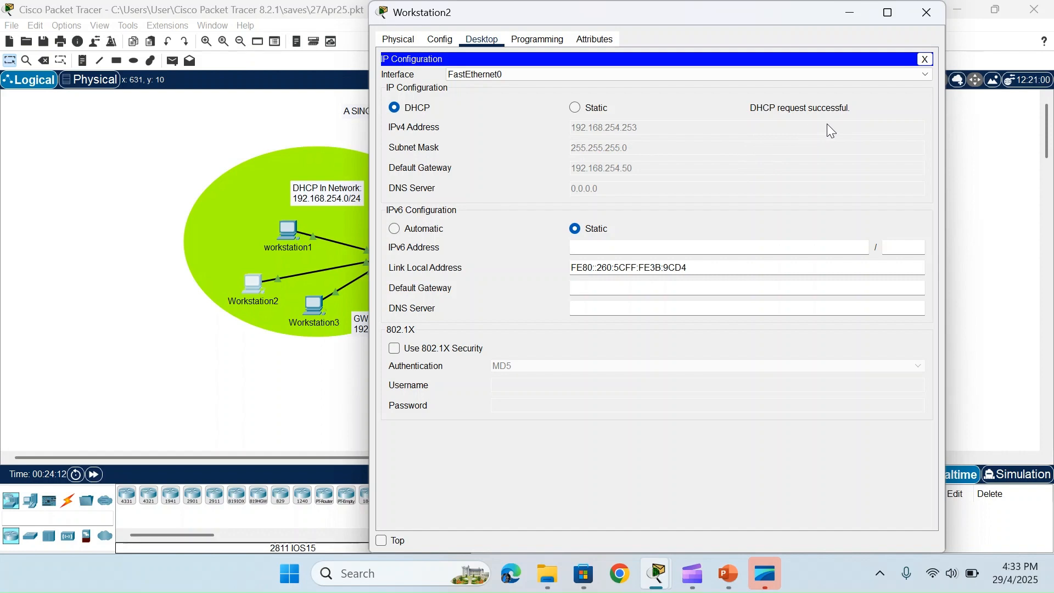
{"action": "left_click", "coordinate": [934, 12]}
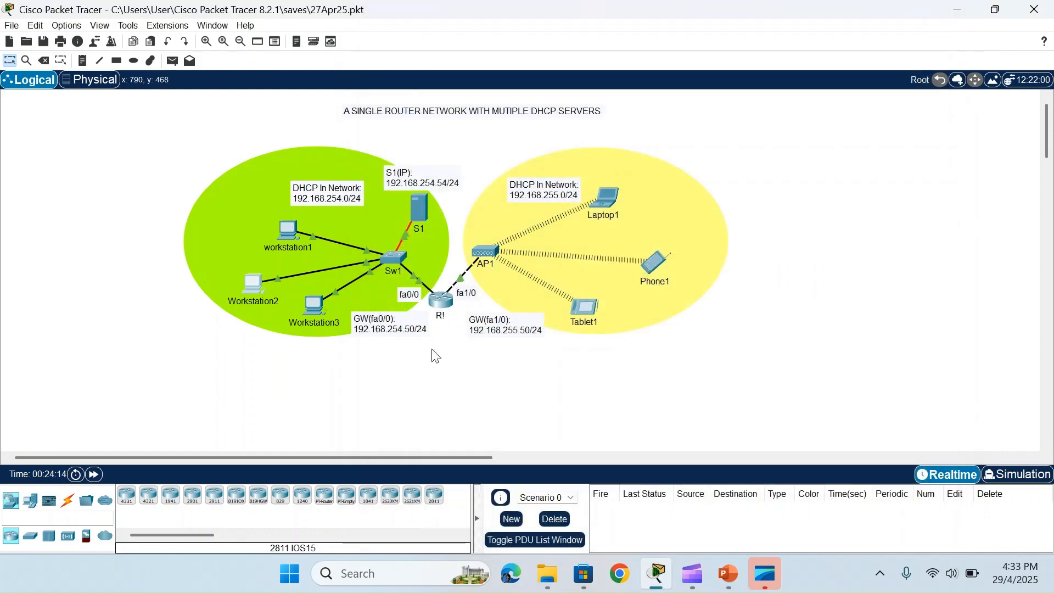
Set Workstation3 to obtain its IPv4 configuration on FastEthernet0 through DHCP.
{"action": "left_click", "coordinate": [315, 308]}
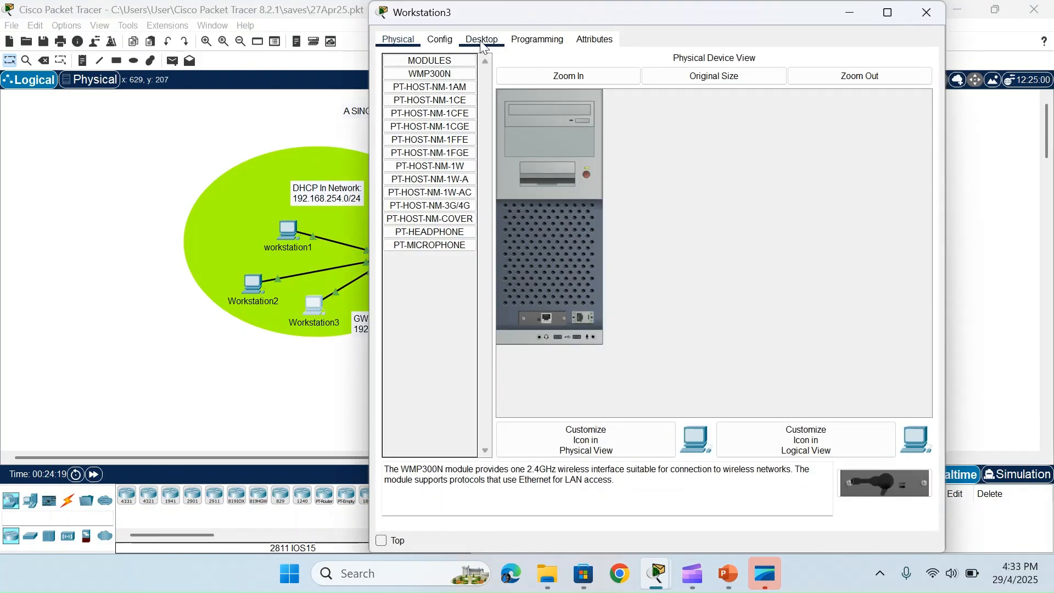
{"action": "left_click", "coordinate": [480, 39]}
{"action": "left_click", "coordinate": [444, 89]}
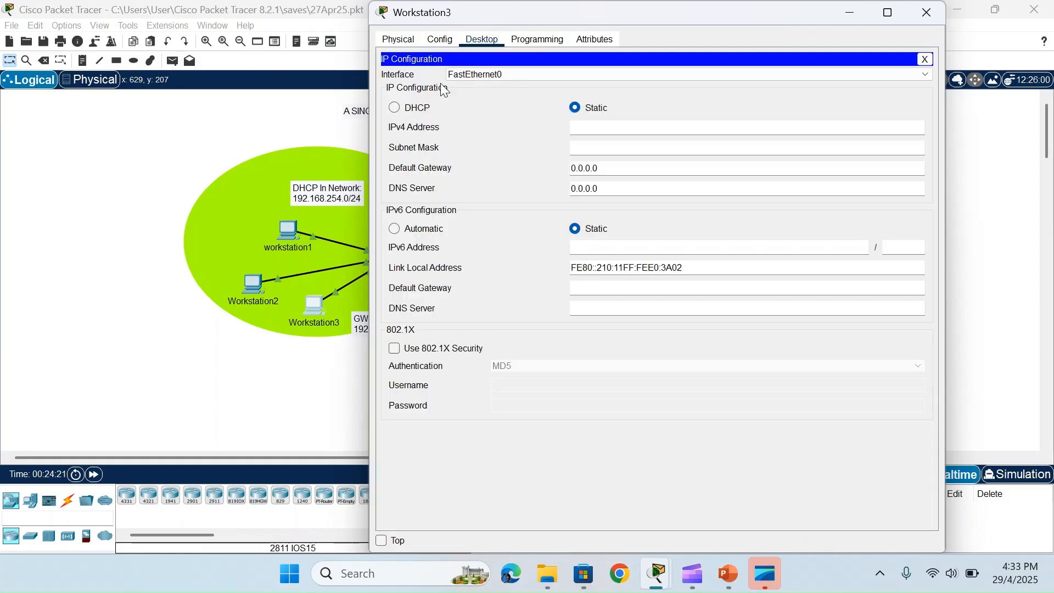
{"action": "left_click", "coordinate": [395, 108]}
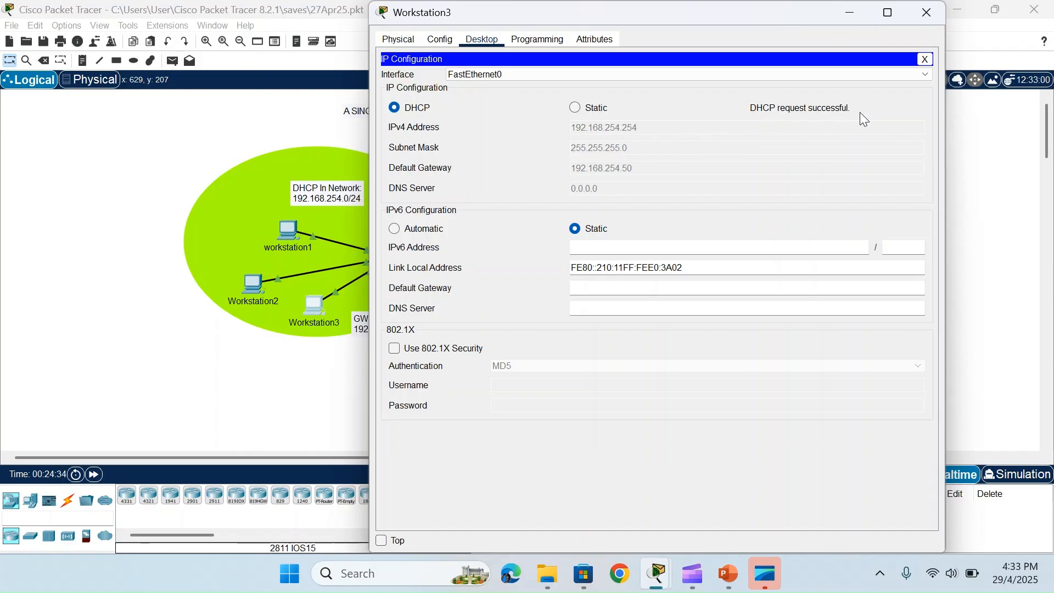
{"action": "left_click", "coordinate": [920, 14]}
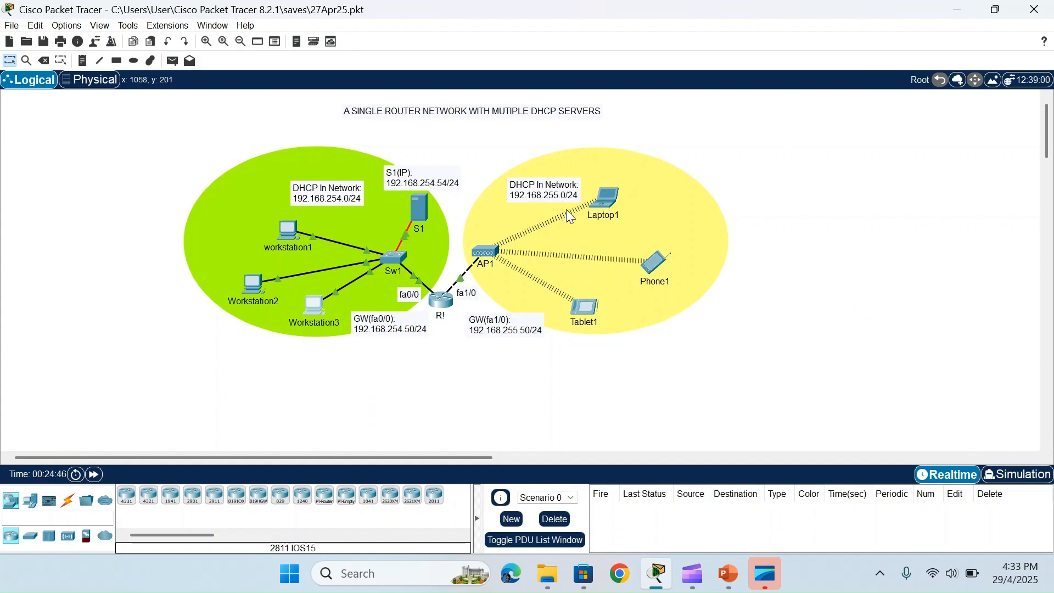
Set Laptop1's Wireless0 interface in the 192.168.255.0/24 network to get its IPv4 configuration by DHCP.
{"action": "left_click", "coordinate": [609, 198]}
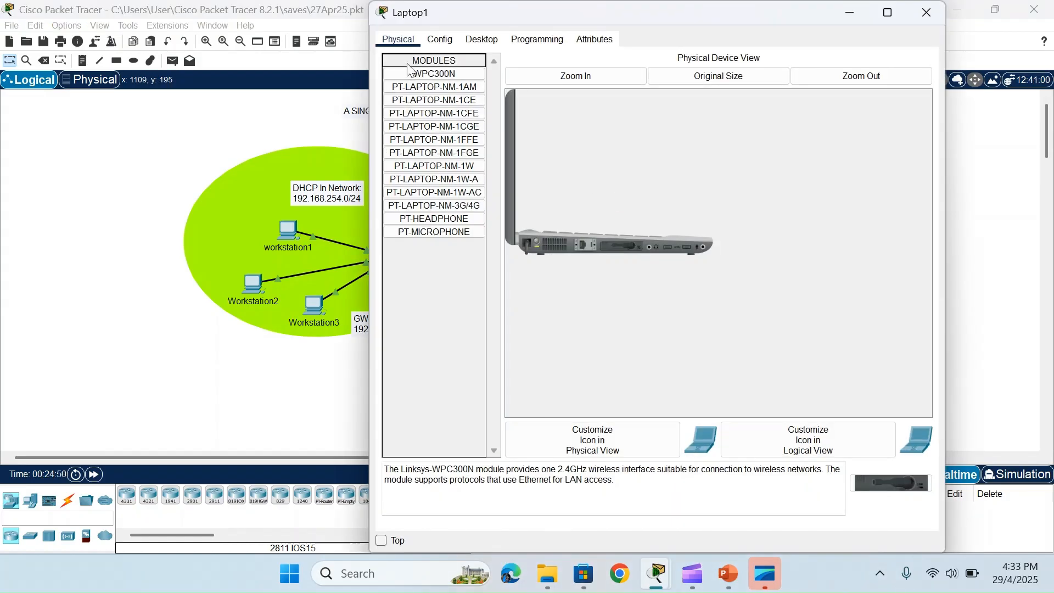
{"action": "left_click", "coordinate": [482, 39]}
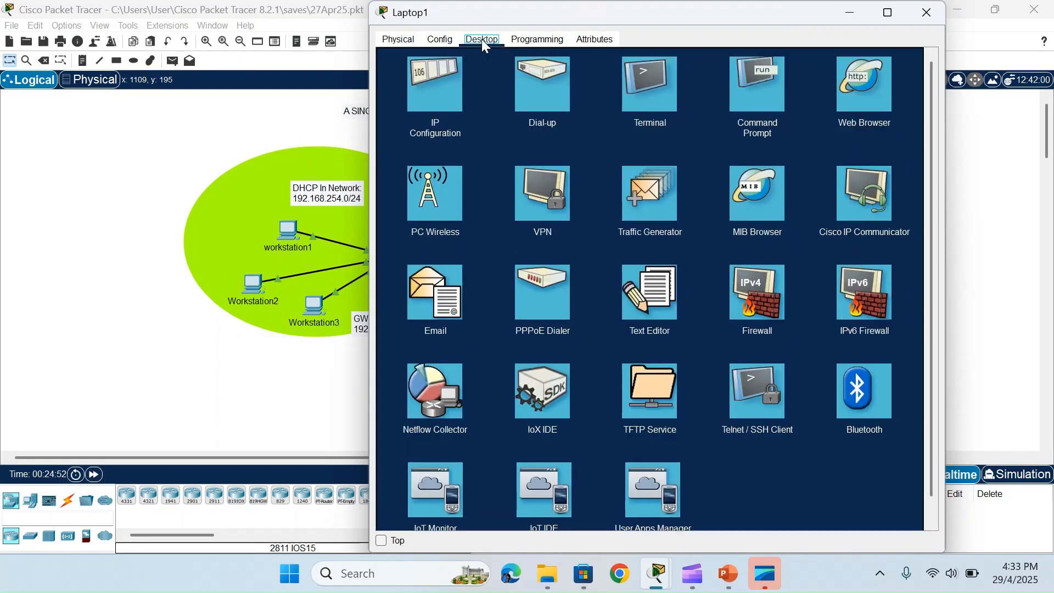
{"action": "left_click", "coordinate": [431, 85]}
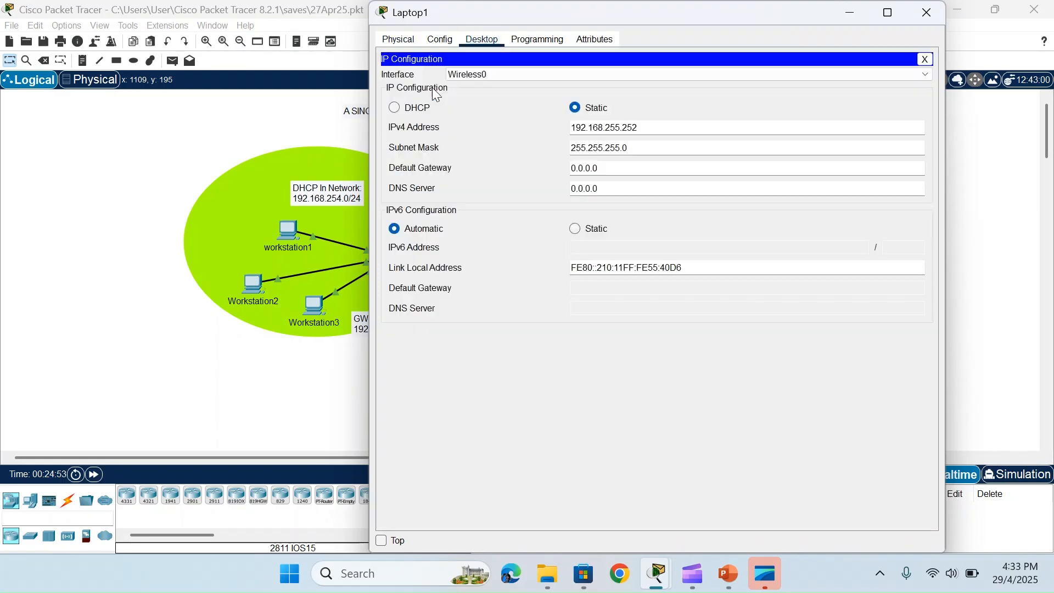
{"action": "left_click", "coordinate": [399, 110]}
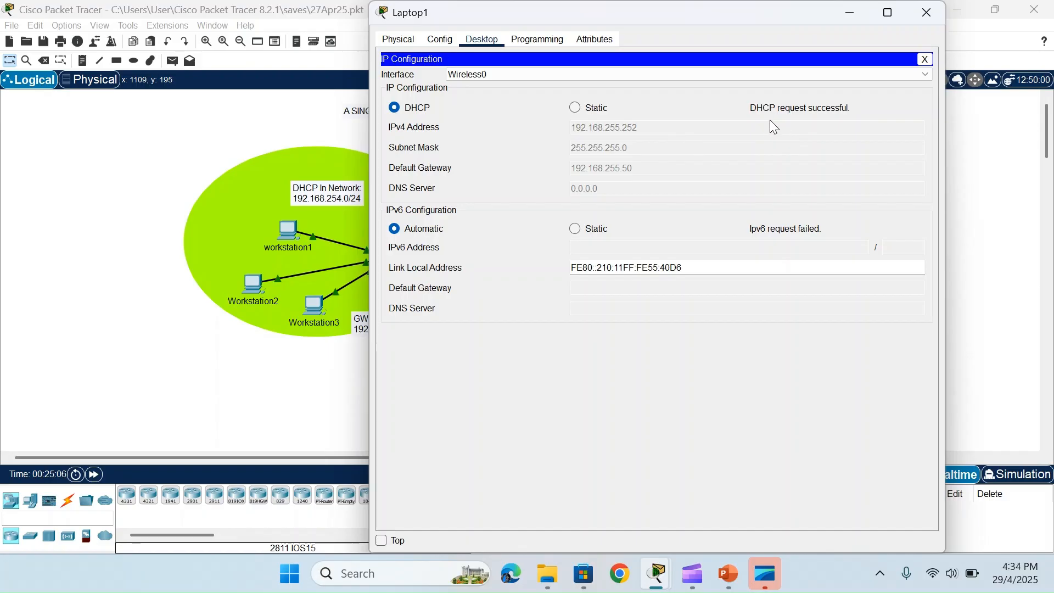
{"action": "left_click", "coordinate": [926, 14]}
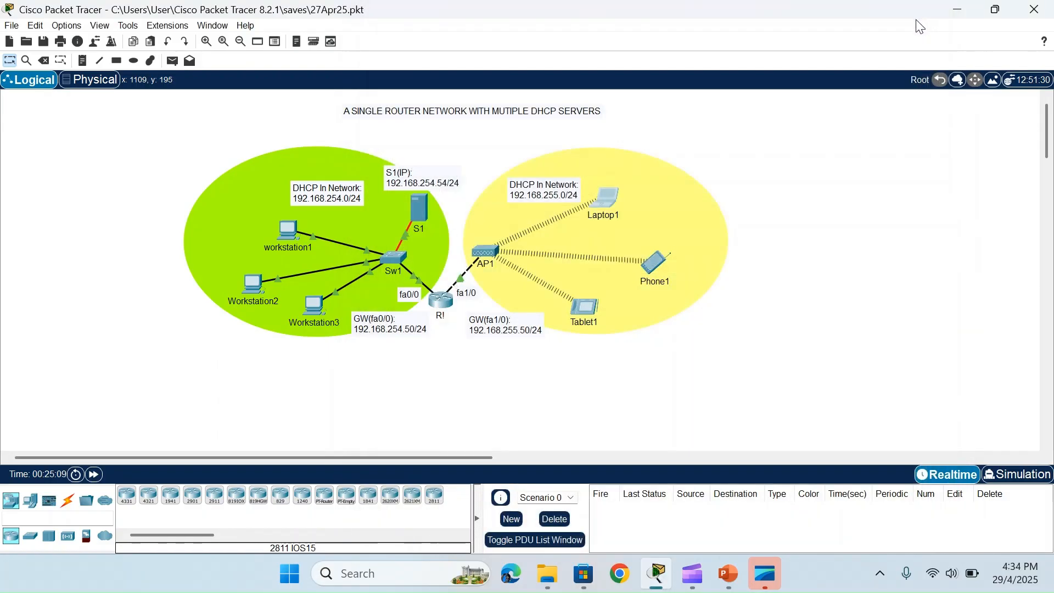
Set Phone1's Wireless0 interface to get its IPv4 configuration by DHCP.
{"action": "left_click", "coordinate": [656, 267]}
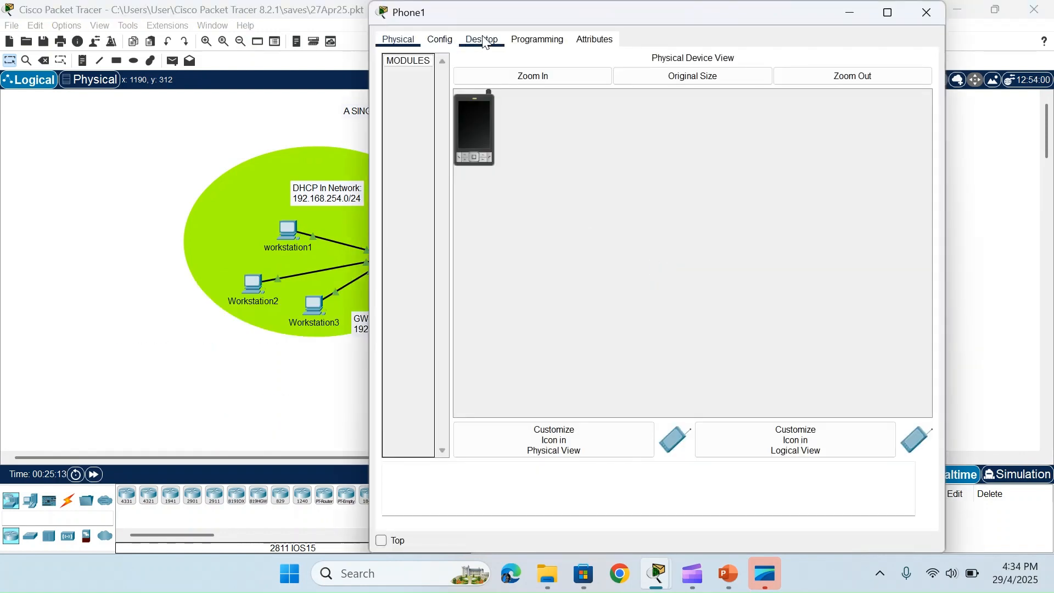
{"action": "left_click", "coordinate": [482, 39]}
{"action": "left_click", "coordinate": [444, 84]}
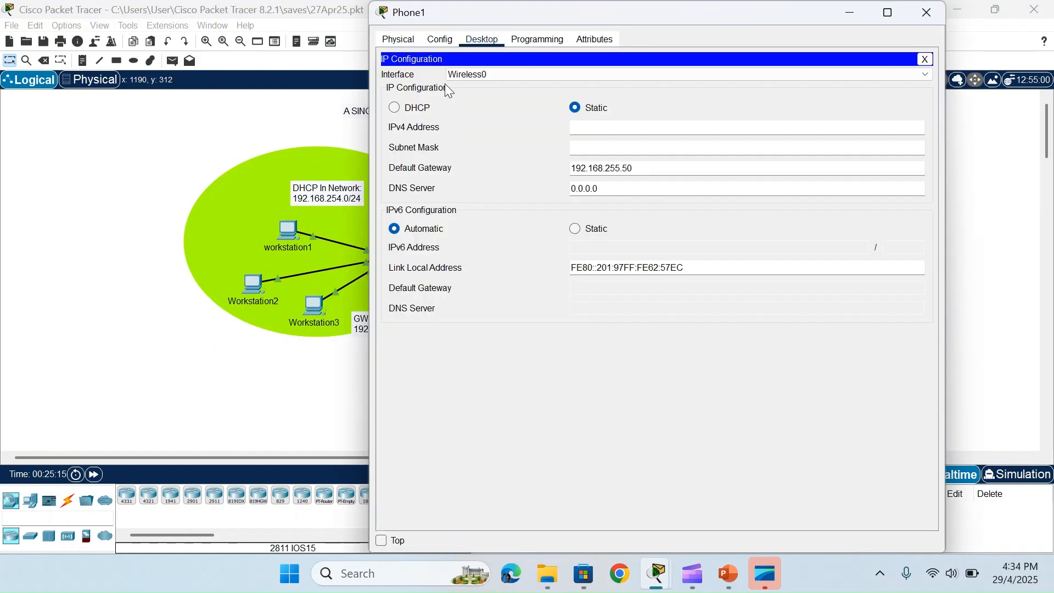
{"action": "left_click", "coordinate": [394, 107]}
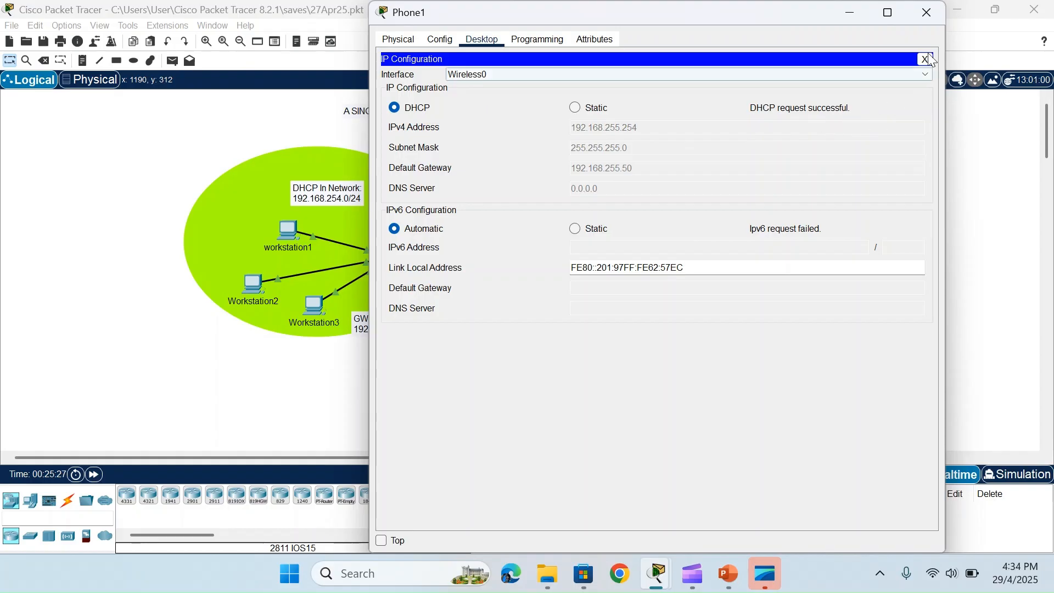
{"action": "left_click", "coordinate": [920, 15]}
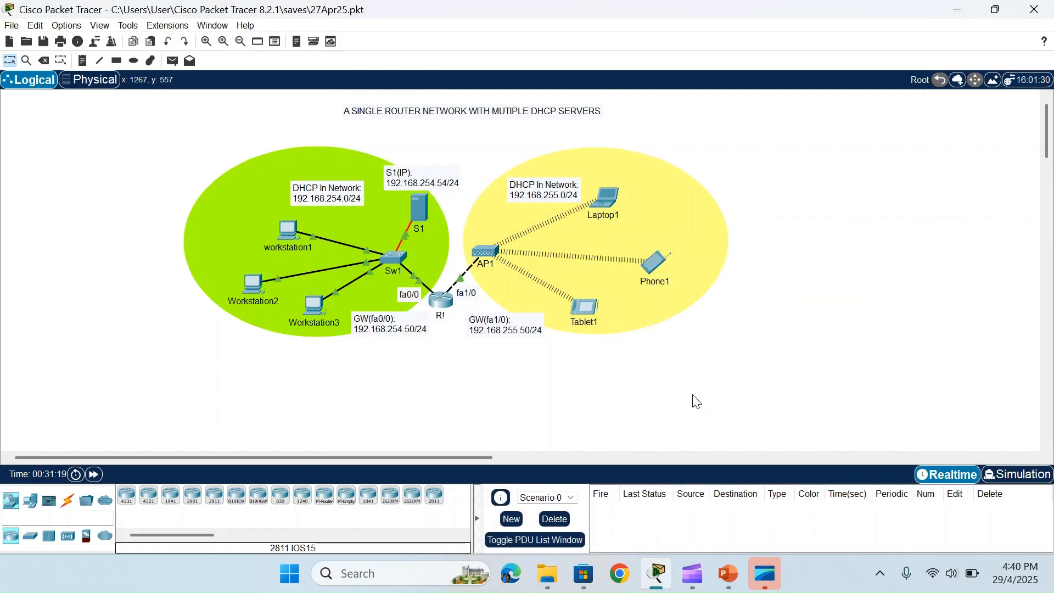
Set Tablet1's Wireless0 interface to get its IPv4 configuration by DHCP.
{"action": "left_click", "coordinate": [582, 308]}
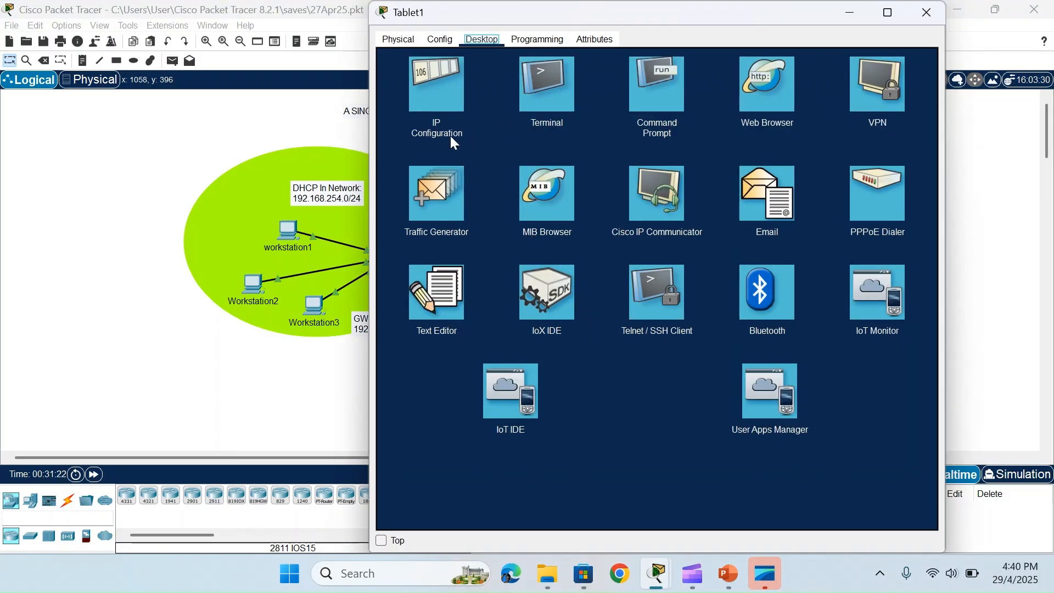
{"action": "left_click", "coordinate": [438, 97]}
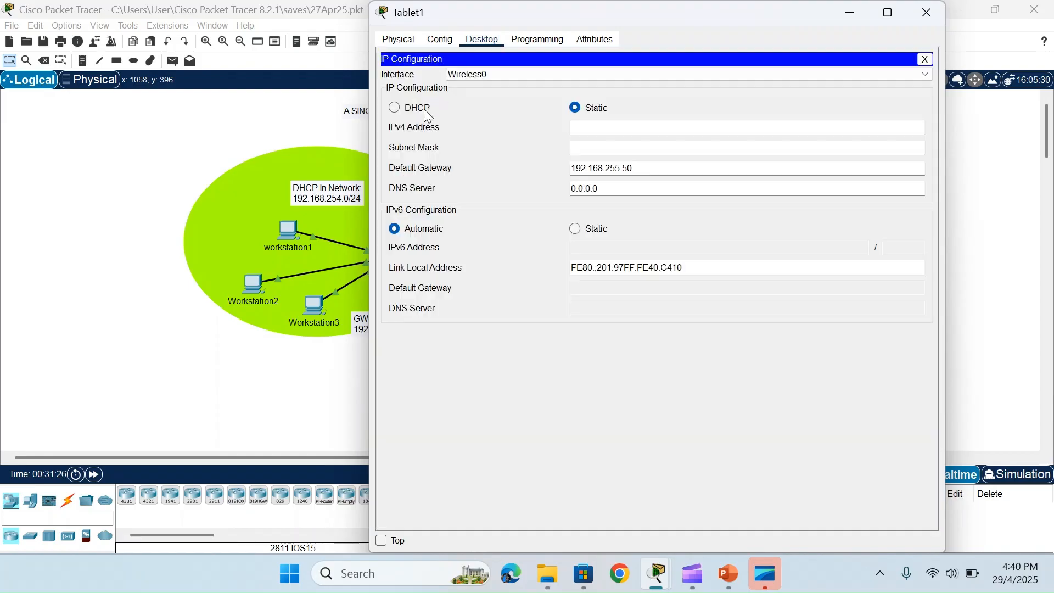
{"action": "left_click", "coordinate": [394, 107]}
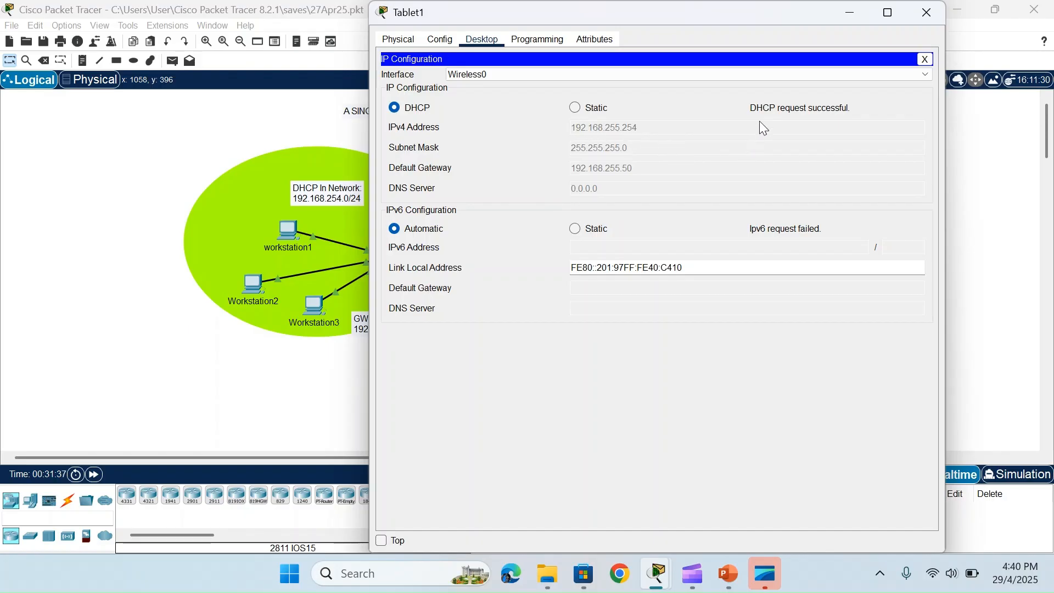
{"action": "left_click", "coordinate": [926, 13]}
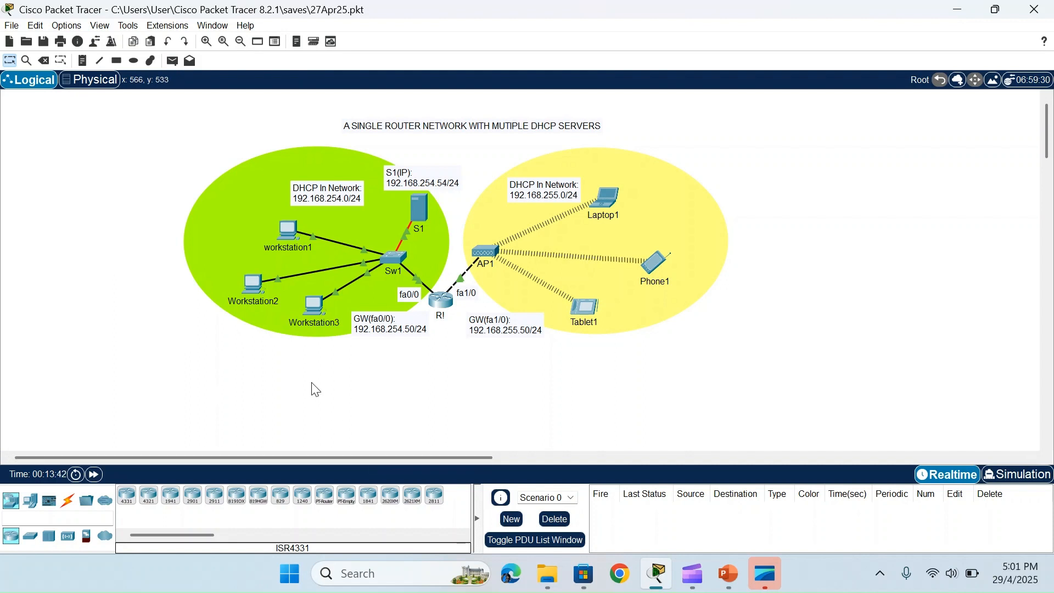
Ping server S1 at 192.168.254.54 from Workstation3's command prompt to test connectivity.
{"action": "left_click", "coordinate": [313, 307]}
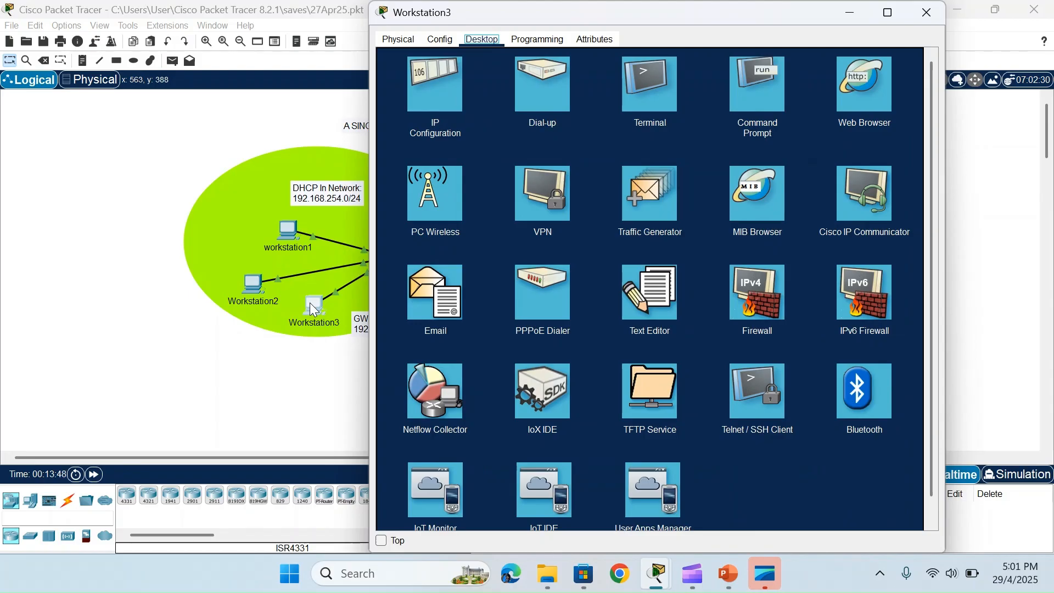
{"action": "left_click", "coordinate": [756, 95]}
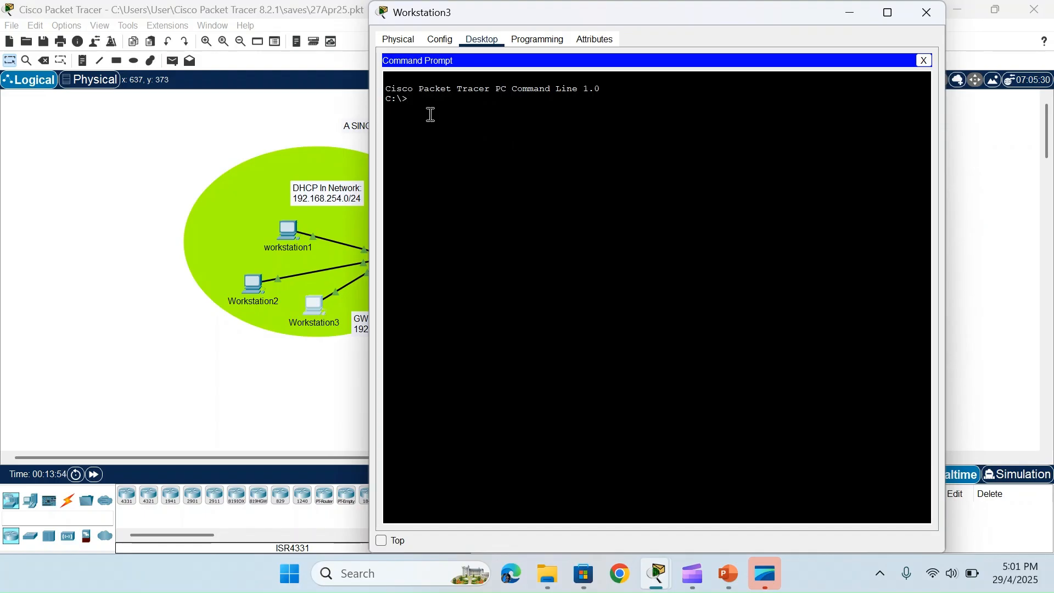
{"action": "type", "text": "ping 192.168."}
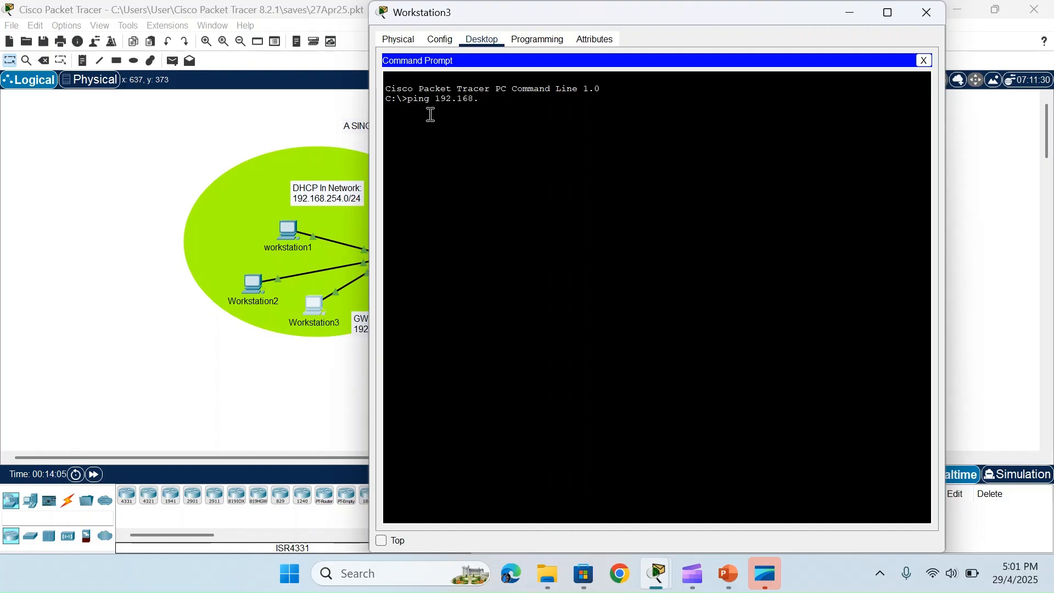
{"action": "type", "text": "254.54"}
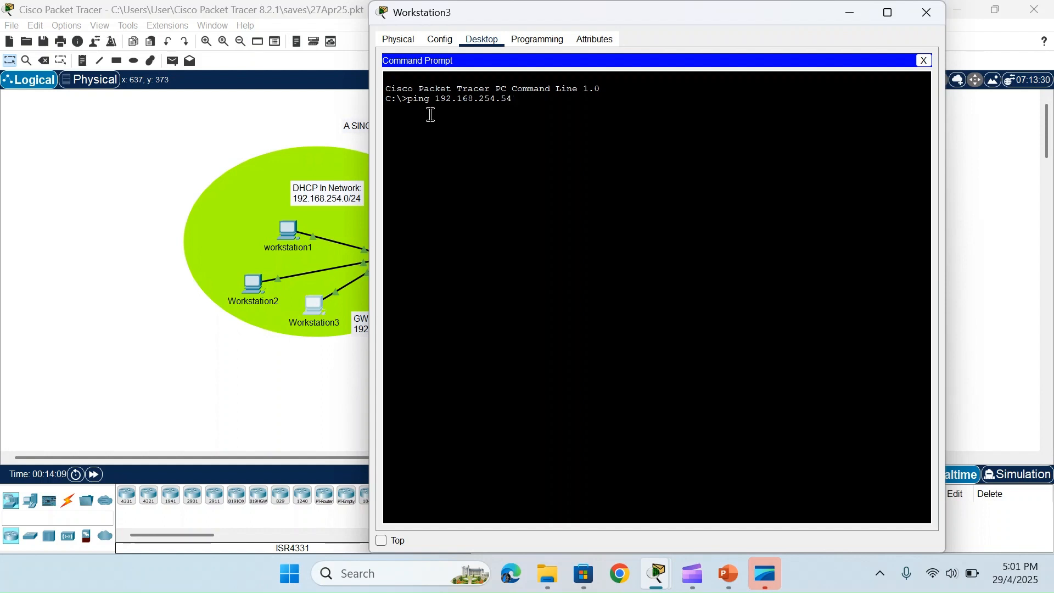
{"action": "key", "text": "Return"}
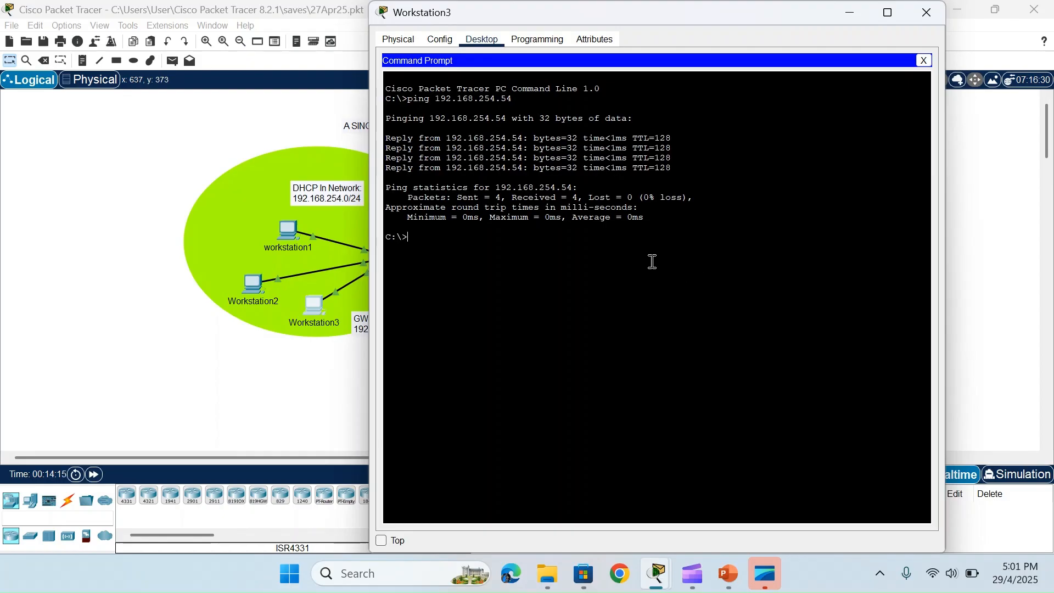
{"action": "left_click", "coordinate": [929, 13]}
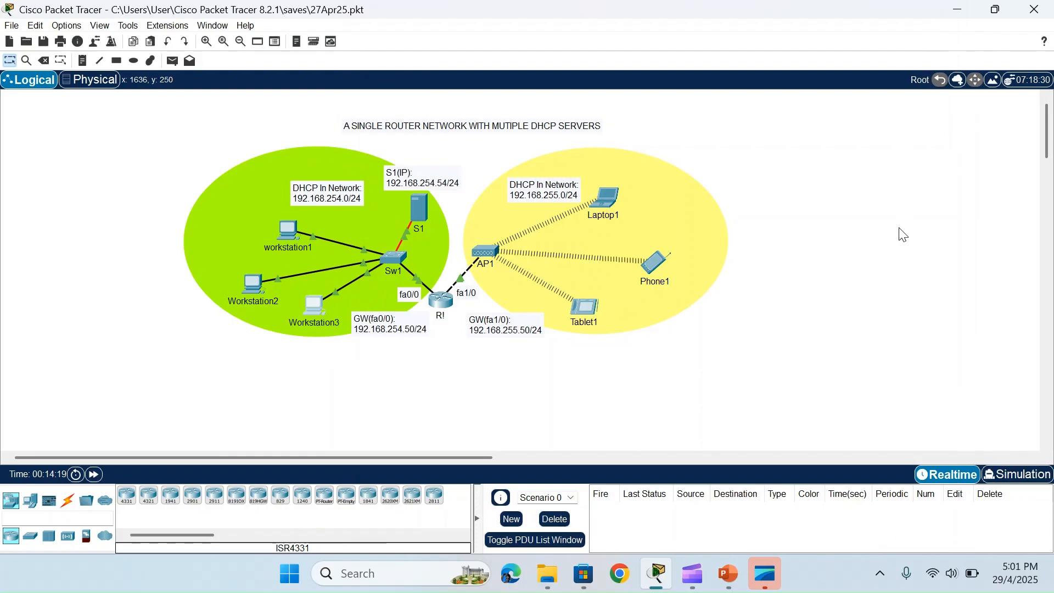